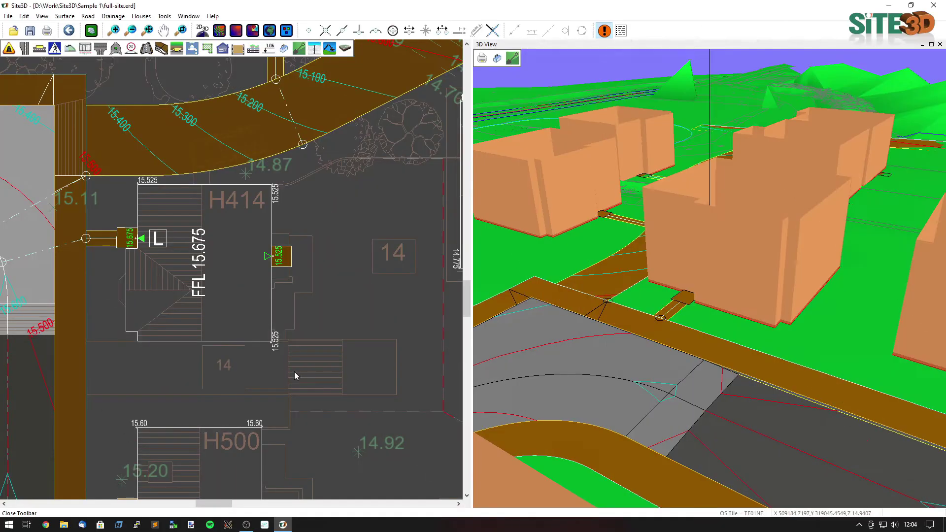
Pan and zoom the plan in on the empty part of plot 14 beside house H414
{"action": "middle_click_drag", "start_coordinate": [294, 371], "coordinate": [258, 303]}
{"action": "scroll", "coordinate": [298, 308], "scroll_direction": "up", "scroll_amount": 2}
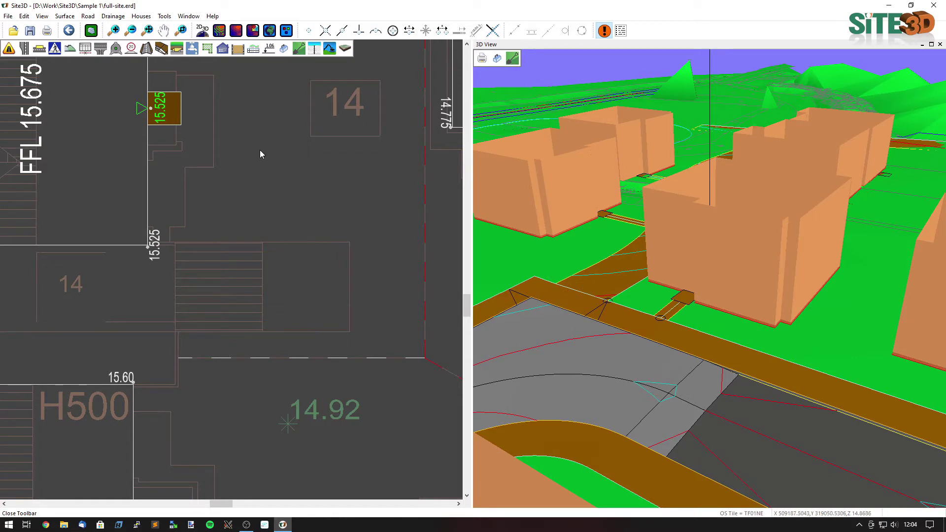
Draw a new rectangular footprint on plot 14 beside H414 by snapping its corners, giving FFL 14.925
{"action": "left_click", "coordinate": [223, 50]}
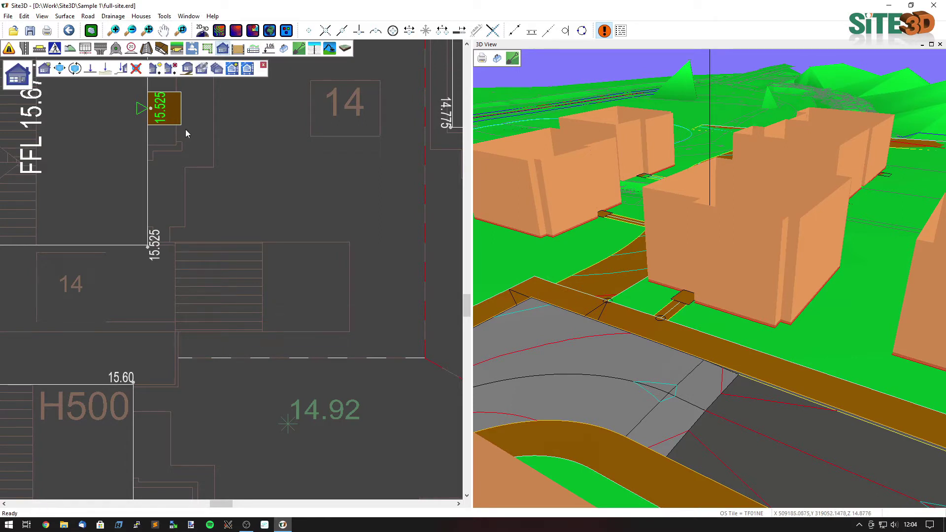
{"action": "left_click", "coordinate": [45, 70]}
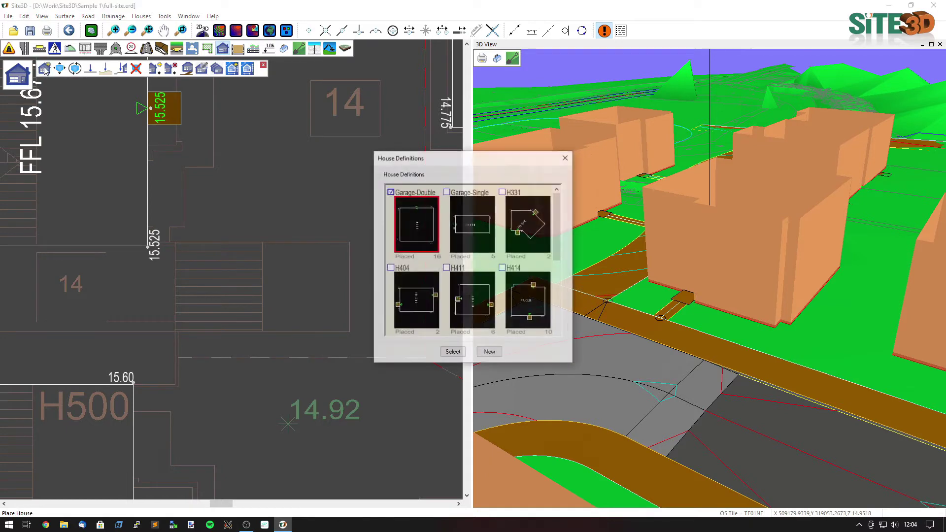
{"action": "left_click", "coordinate": [483, 355]}
{"action": "left_click", "coordinate": [308, 31]}
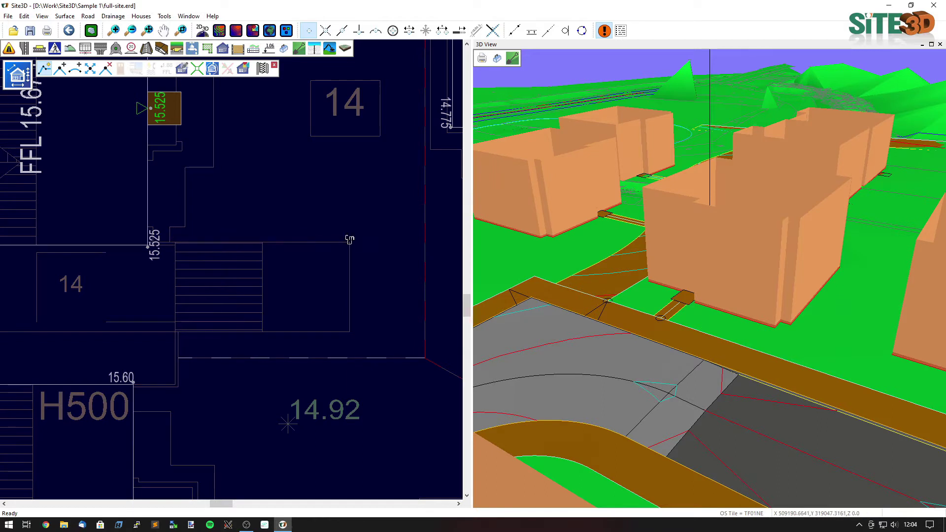
{"action": "left_click", "coordinate": [350, 242]}
{"action": "left_click", "coordinate": [349, 331]}
{"action": "left_click", "coordinate": [175, 332]}
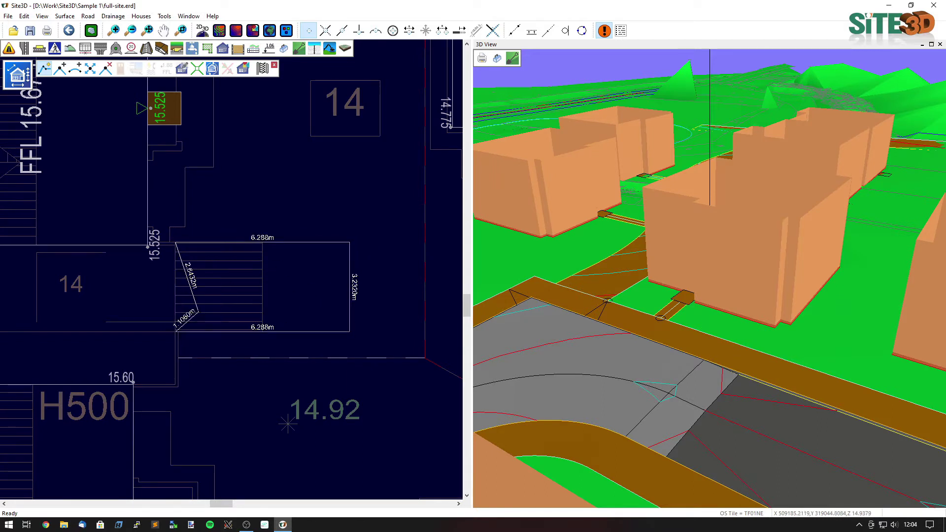
{"action": "right_click", "coordinate": [213, 289]}
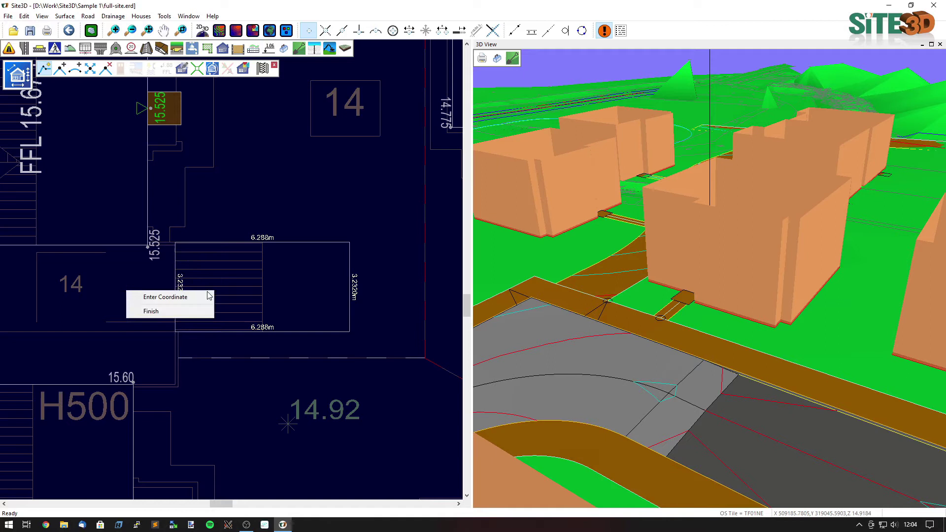
{"action": "left_click", "coordinate": [176, 314]}
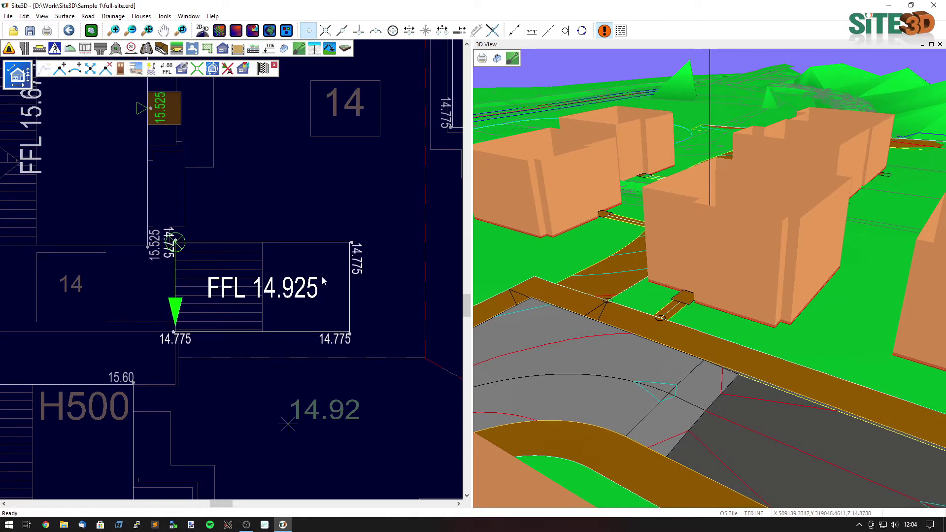
{"action": "middle_click_drag", "start_coordinate": [224, 308], "coordinate": [238, 312]}
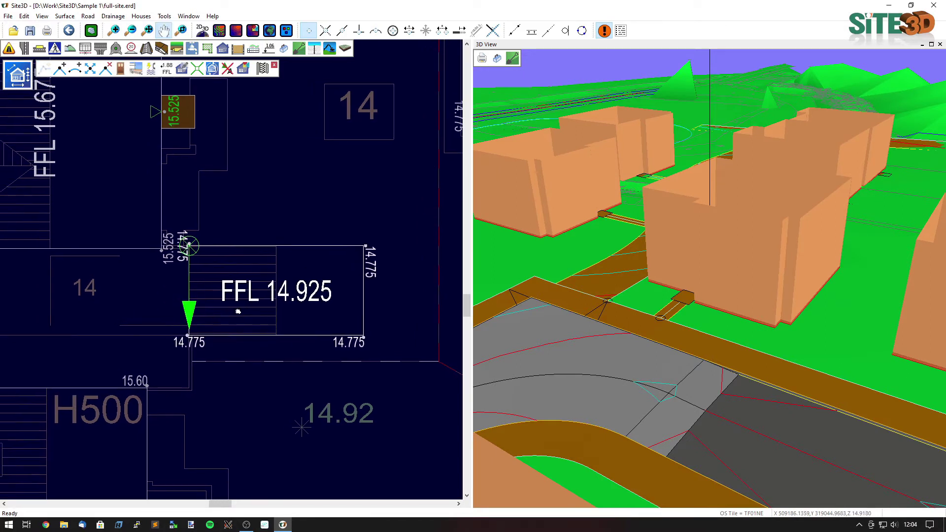
Rotate the new building's front to face left and choose Garage Door as the door type
{"action": "left_click", "coordinate": [211, 69]}
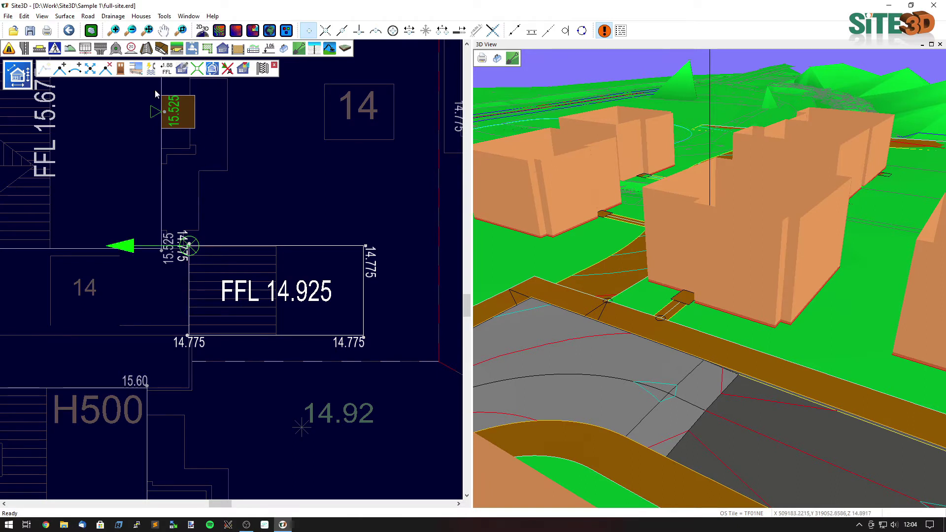
{"action": "left_click", "coordinate": [121, 69]}
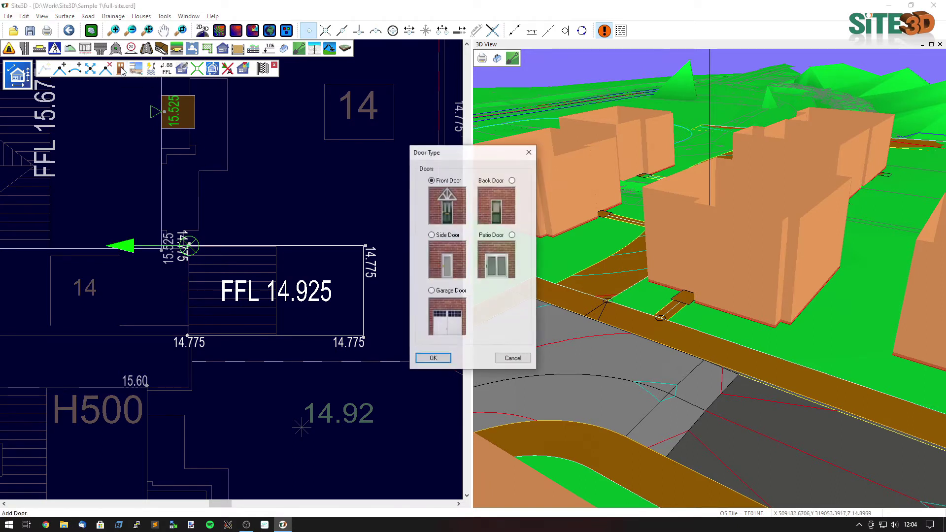
{"action": "left_click", "coordinate": [444, 317]}
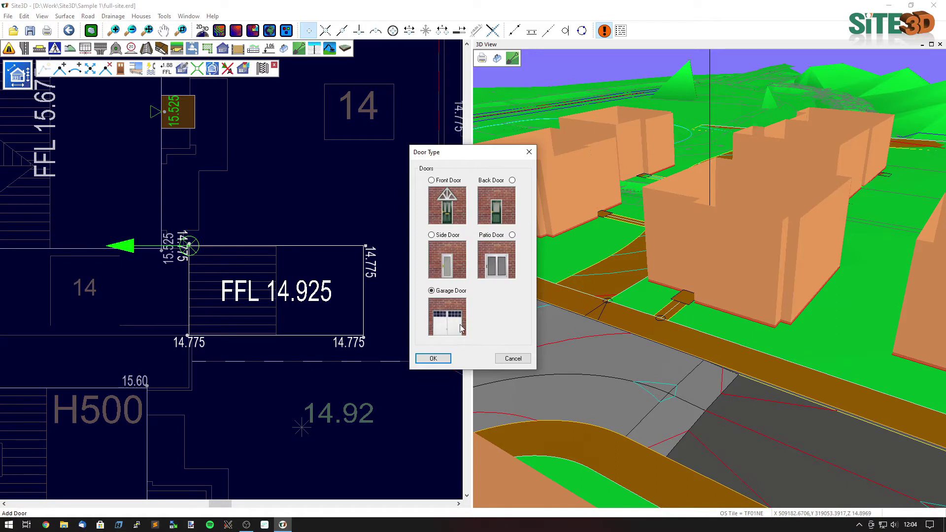
{"action": "left_click", "coordinate": [433, 358]}
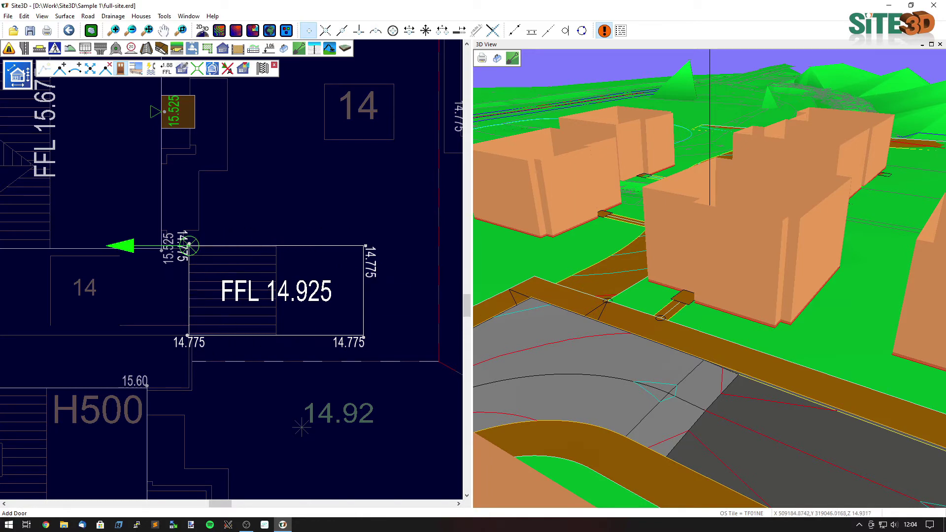
Snap the garage door to the left wall's midpoint, labelled at level 14.925
{"action": "scroll", "coordinate": [97, 300], "scroll_direction": "up", "scroll_amount": 2}
{"action": "scroll", "coordinate": [246, 294], "scroll_direction": "up", "scroll_amount": 1}
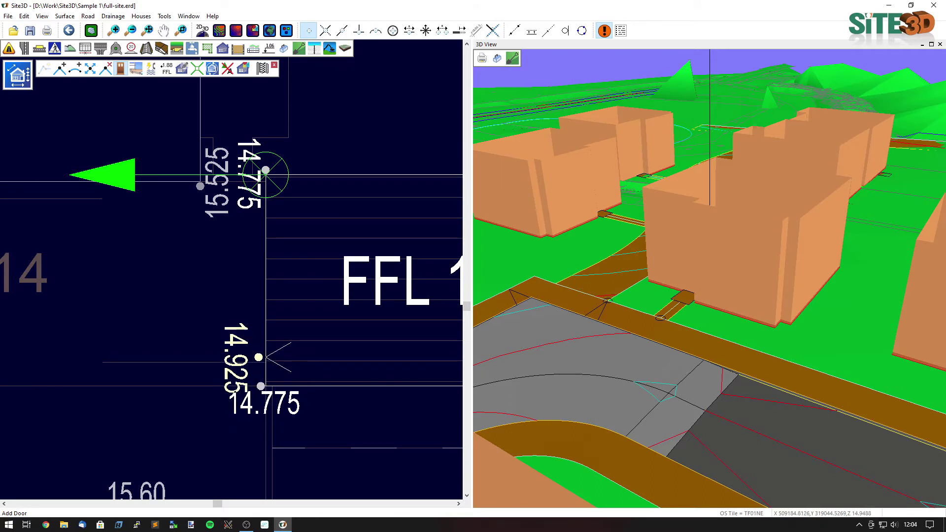
{"action": "scroll", "coordinate": [313, 305], "scroll_direction": "down", "scroll_amount": 2}
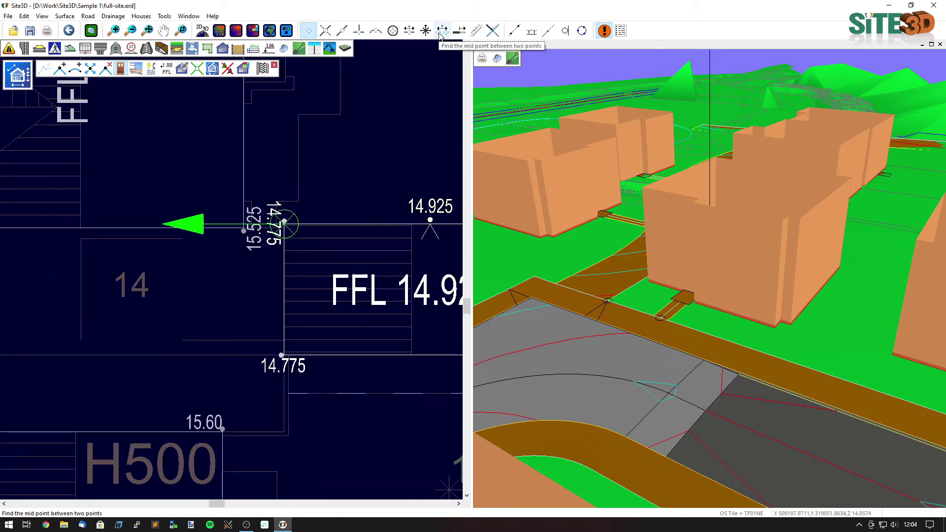
{"action": "left_click", "coordinate": [441, 31]}
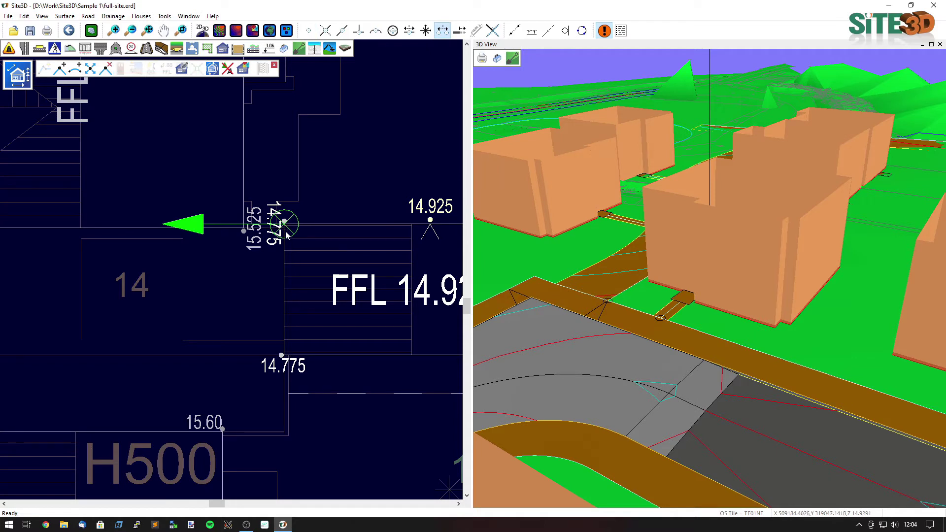
{"action": "left_click", "coordinate": [283, 357]}
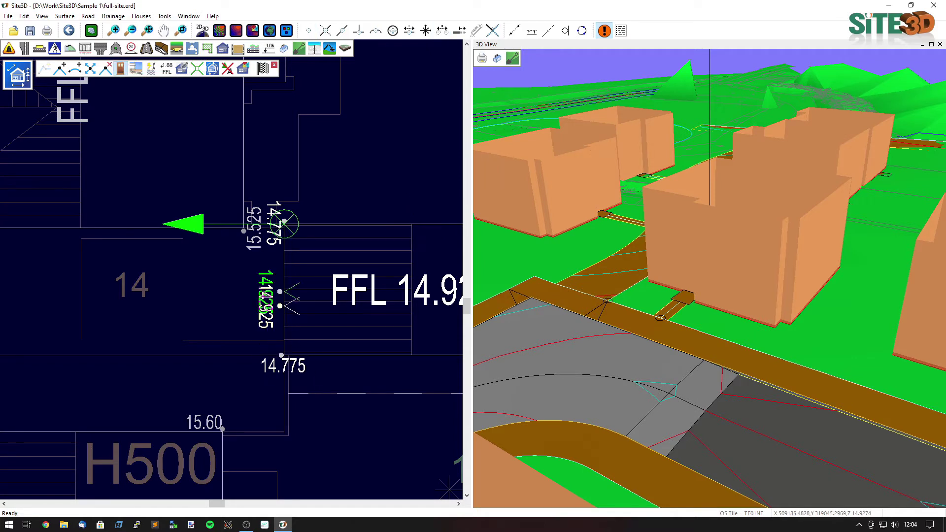
{"action": "middle_click_drag", "start_coordinate": [324, 316], "coordinate": [292, 321]}
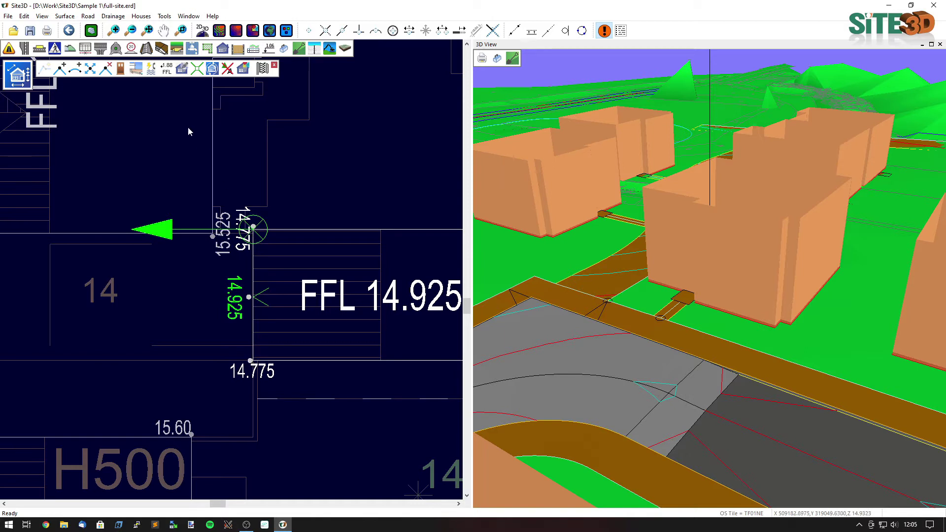
Change the garage door's landing width from 2.4 to 3 in Door Properties
{"action": "left_click", "coordinate": [180, 70]}
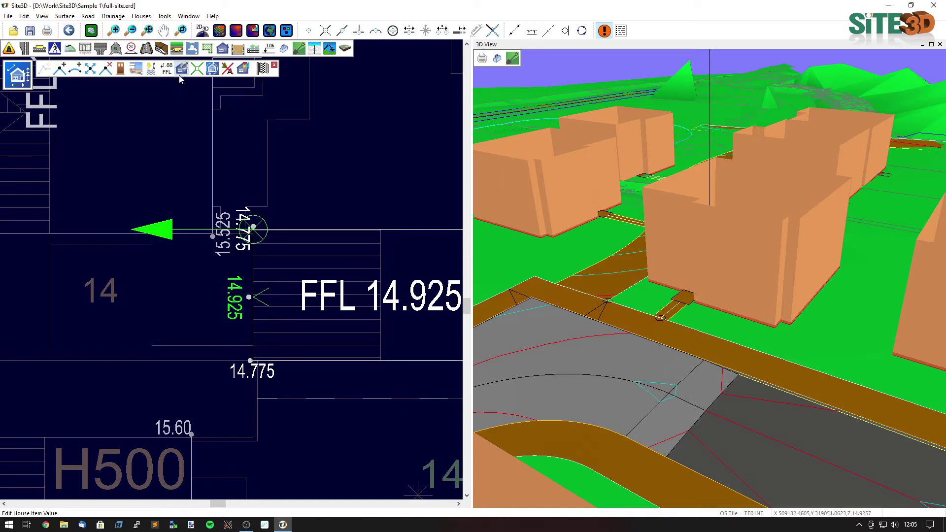
{"action": "left_click", "coordinate": [261, 304]}
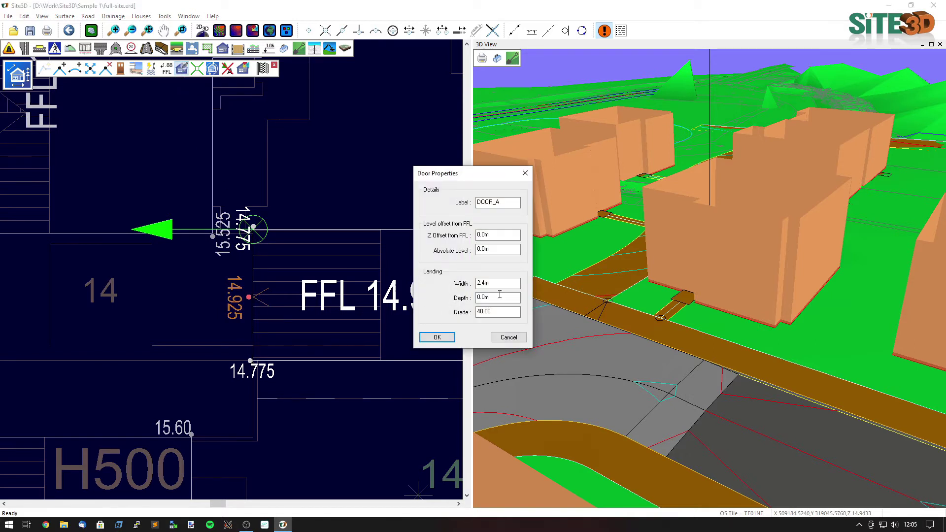
{"action": "left_click_drag", "start_coordinate": [501, 284], "coordinate": [464, 284]}
{"action": "type", "text": "3.13"}
{"action": "left_click", "coordinate": [438, 338]}
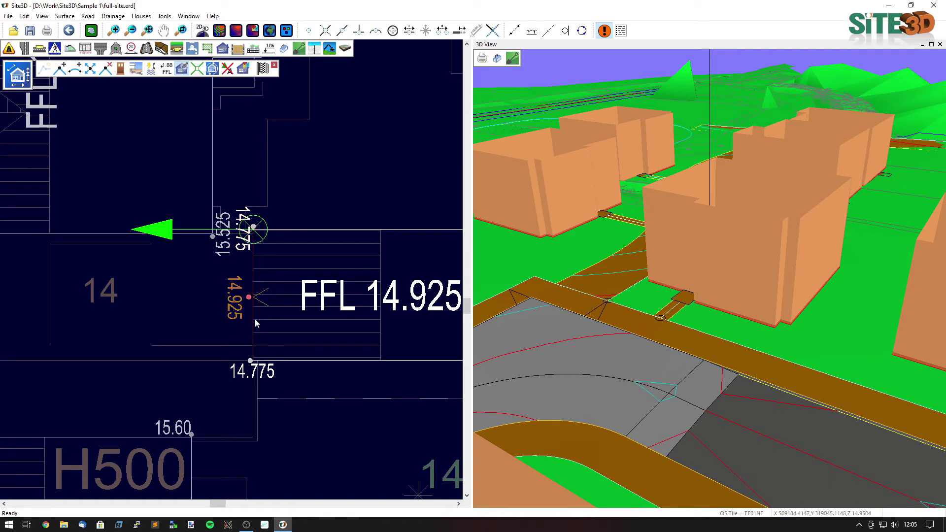
{"action": "right_click", "coordinate": [288, 282]}
{"action": "left_click", "coordinate": [274, 289]}
Apply the changes, naming the building 'Small Garage' with building type Garage
{"action": "left_click", "coordinate": [263, 69]}
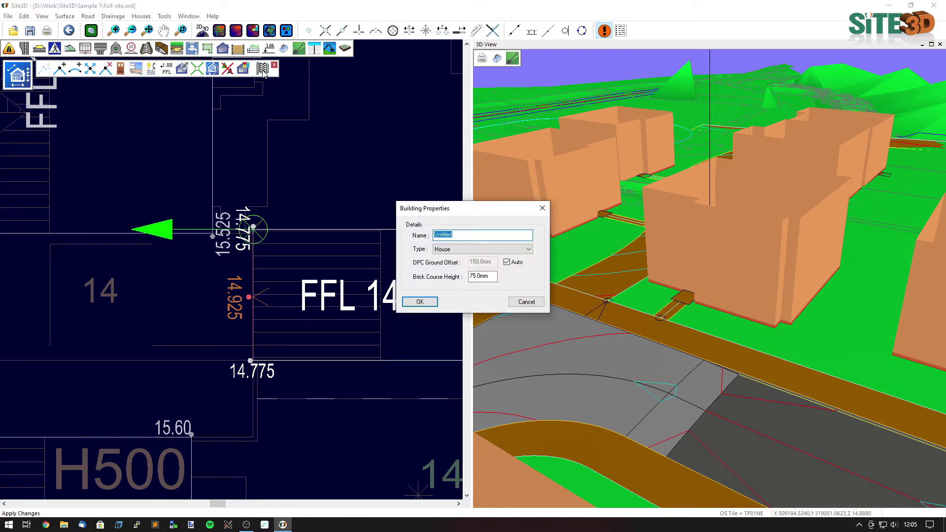
{"action": "type", "text": "Small Garage"}
{"action": "left_click", "coordinate": [528, 249]}
{"action": "left_click", "coordinate": [497, 266]}
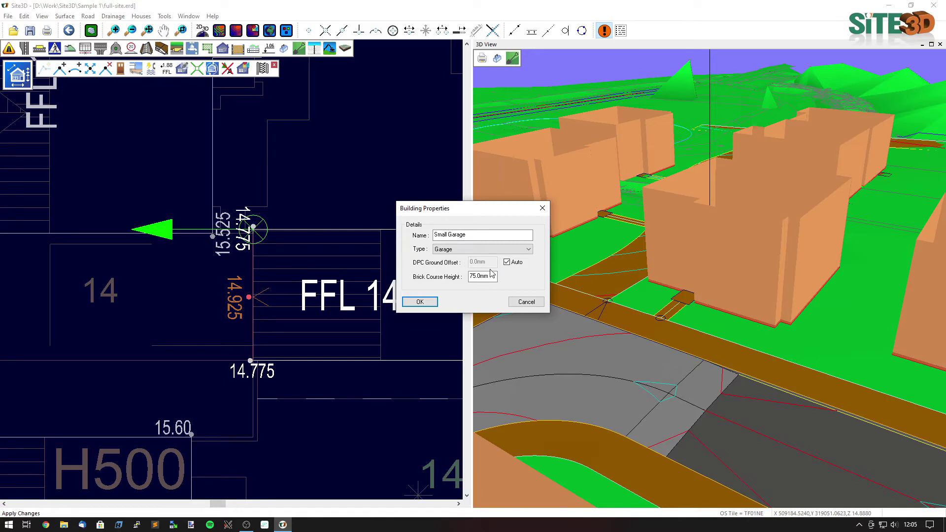
{"action": "left_click", "coordinate": [420, 301]}
Pan and zoom the plan to centre on the Small Garage beside H414
{"action": "scroll", "coordinate": [321, 294], "scroll_direction": "down", "scroll_amount": 3}
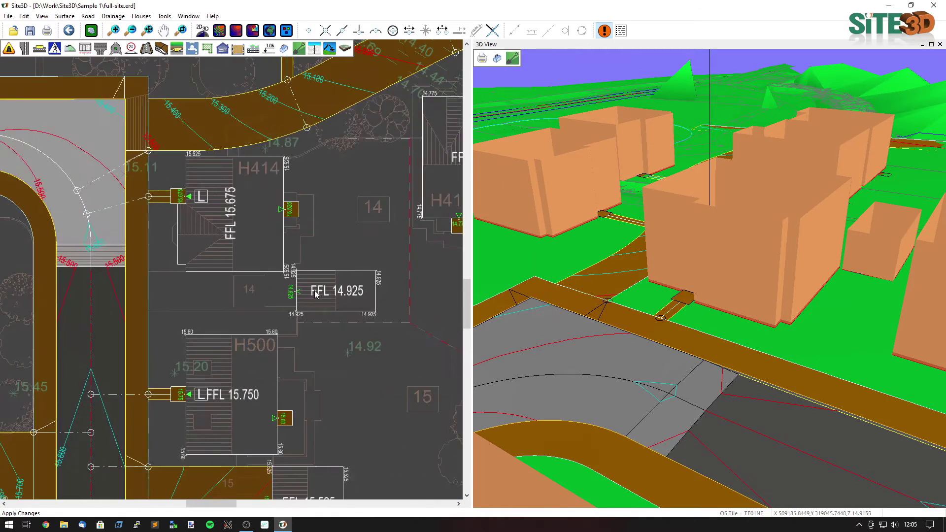
{"action": "middle_click_drag", "start_coordinate": [288, 285], "coordinate": [305, 308]}
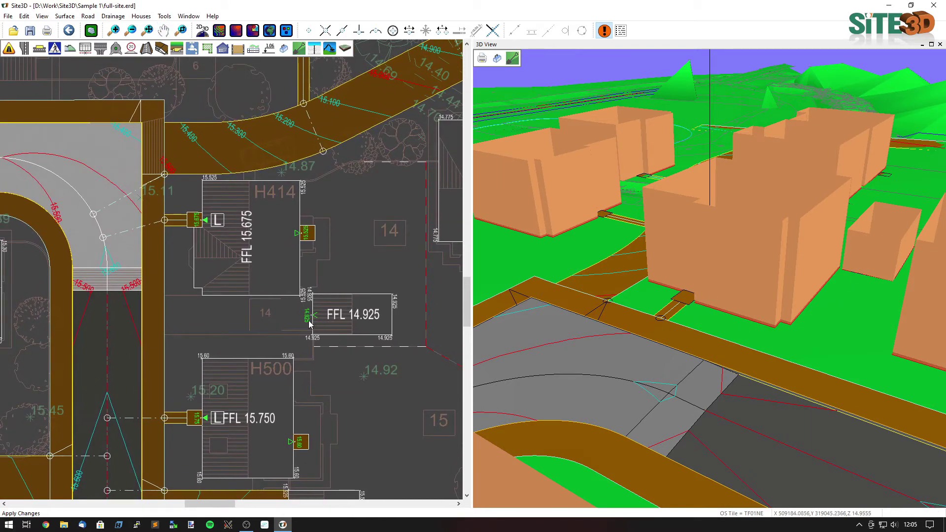
{"action": "scroll", "coordinate": [308, 324], "scroll_direction": "up", "scroll_amount": 3}
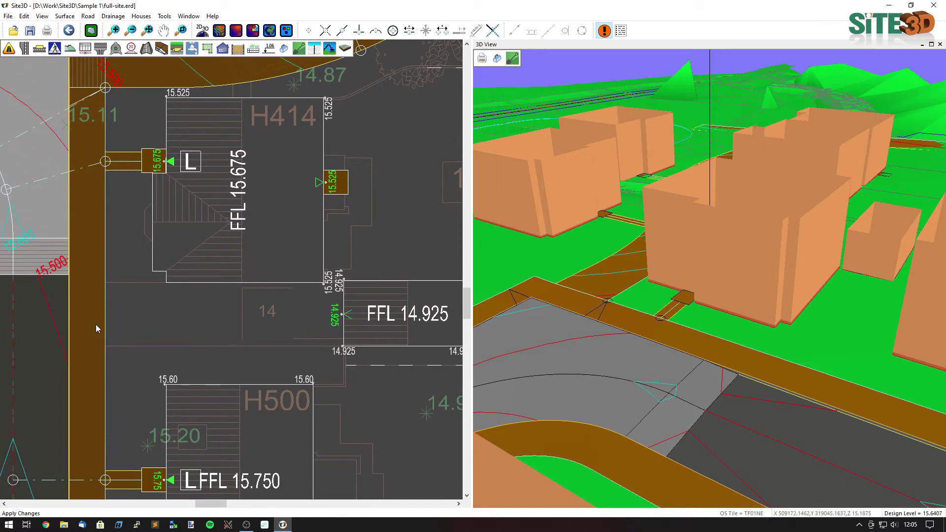
Add a path from the footpath across plot 14 to the Small Garage's door
{"action": "left_click", "coordinate": [224, 50]}
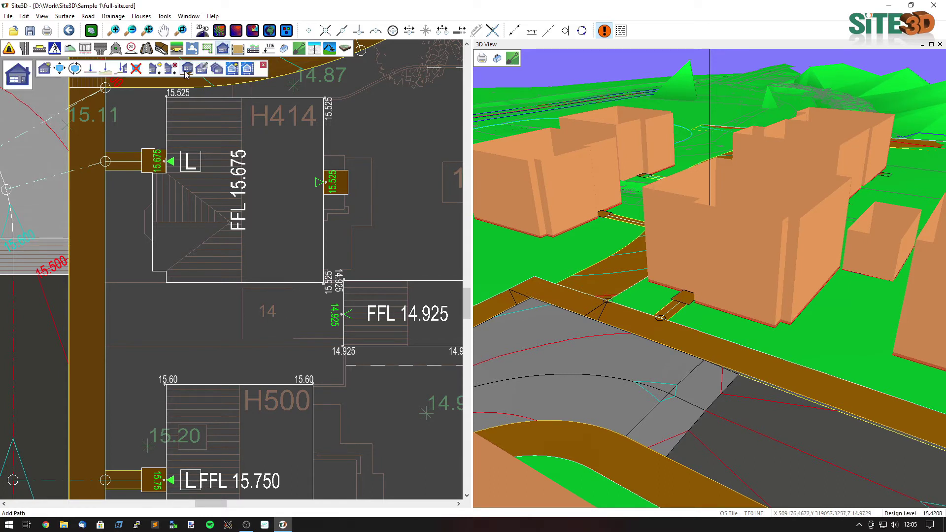
{"action": "left_click", "coordinate": [186, 73]}
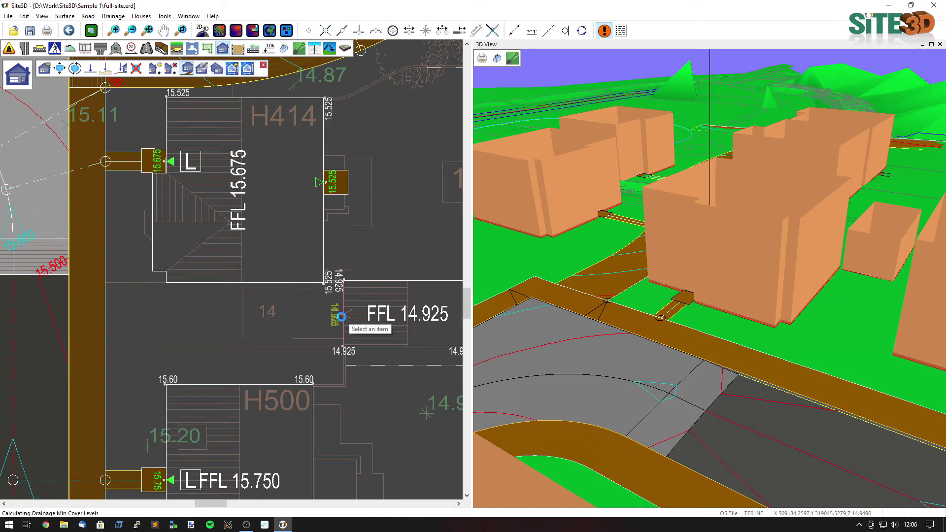
{"action": "left_click", "coordinate": [343, 321]}
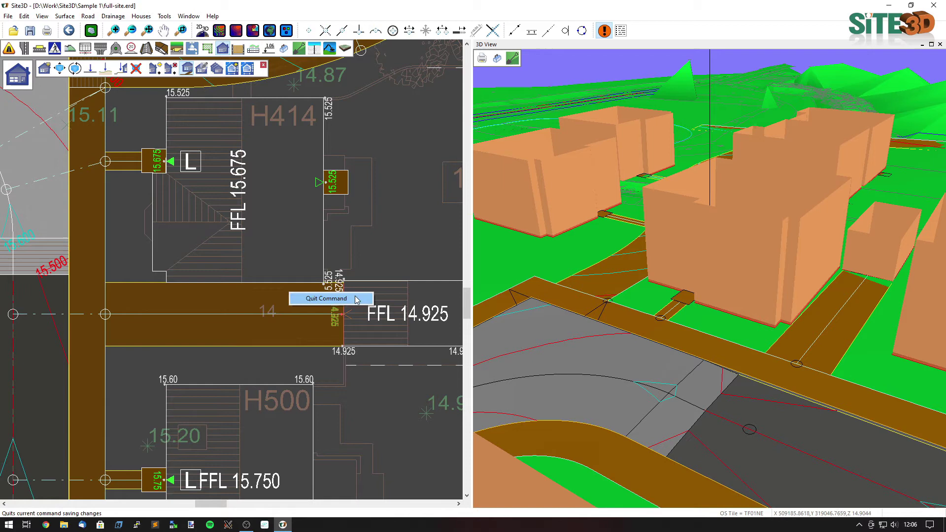
Pan the plan to centre the Small Garage and its new driveway
{"action": "middle_click_drag", "start_coordinate": [385, 336], "coordinate": [351, 312]}
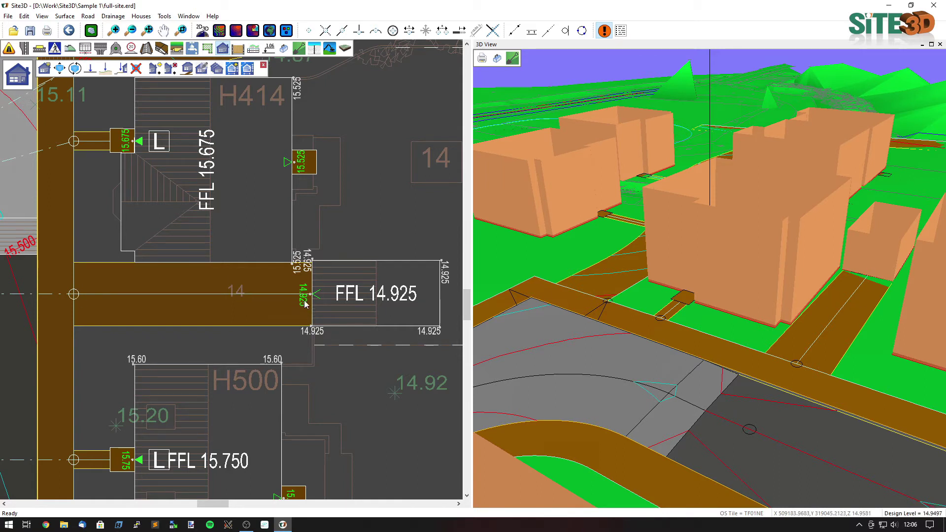
Set the Small Garage's floor level to FFL 15.525 with Level House
{"action": "left_click", "coordinate": [90, 69]}
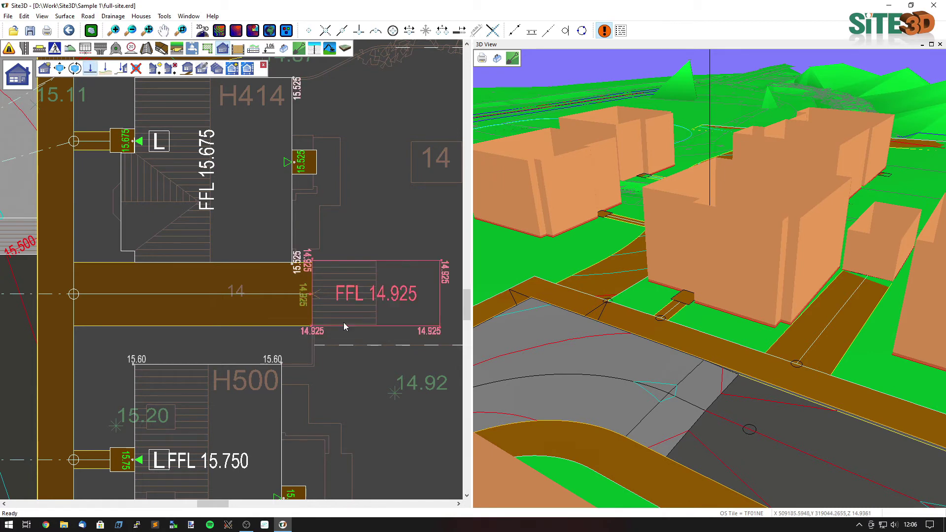
{"action": "left_click", "coordinate": [365, 299]}
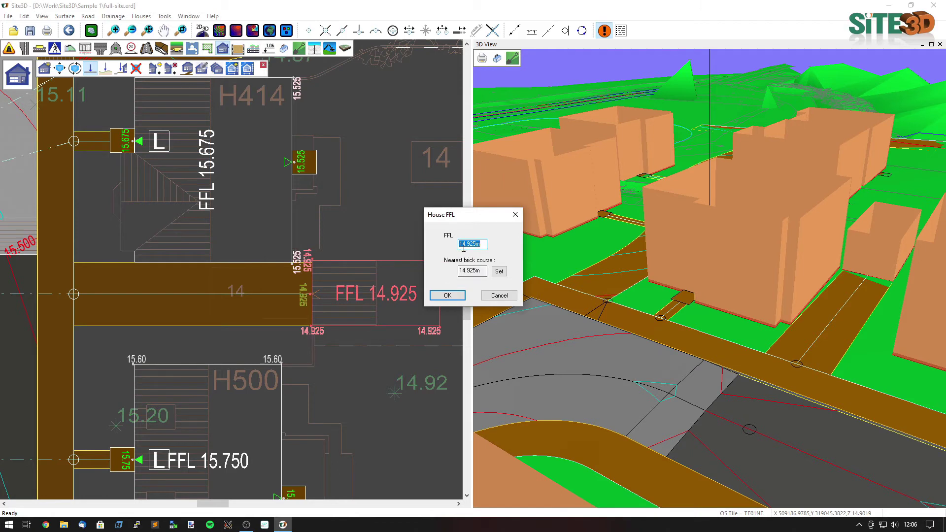
{"action": "type", "text": "15"}
{"action": "left_click", "coordinate": [446, 296]}
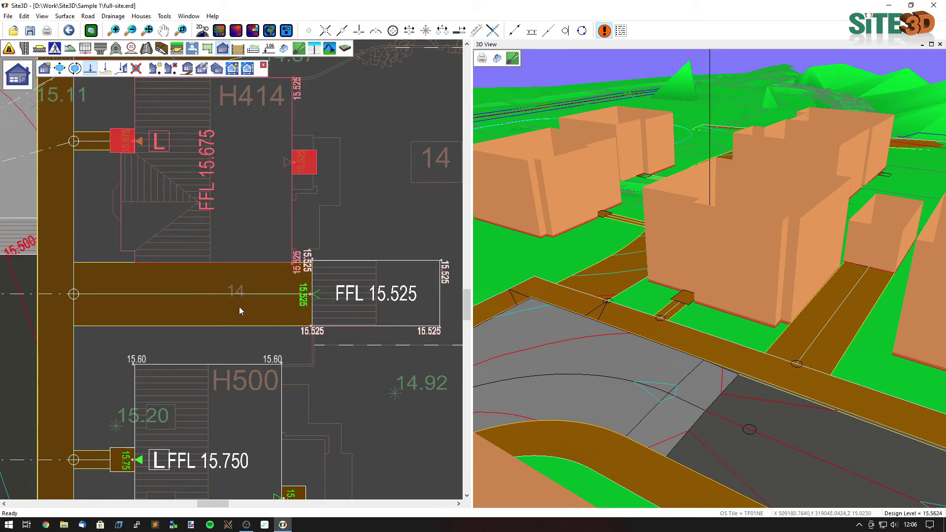
{"action": "right_click", "coordinate": [325, 231]}
{"action": "left_click", "coordinate": [278, 236]}
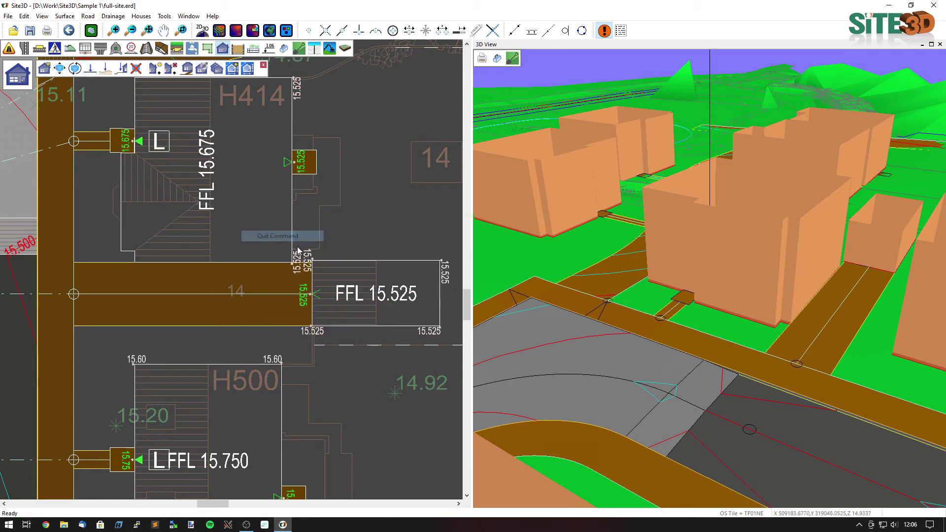
Add a drop kerb on the footway at the driveway junction with a 25 mm kerb upstand
{"action": "middle_click_drag", "start_coordinate": [158, 274], "coordinate": [268, 277]}
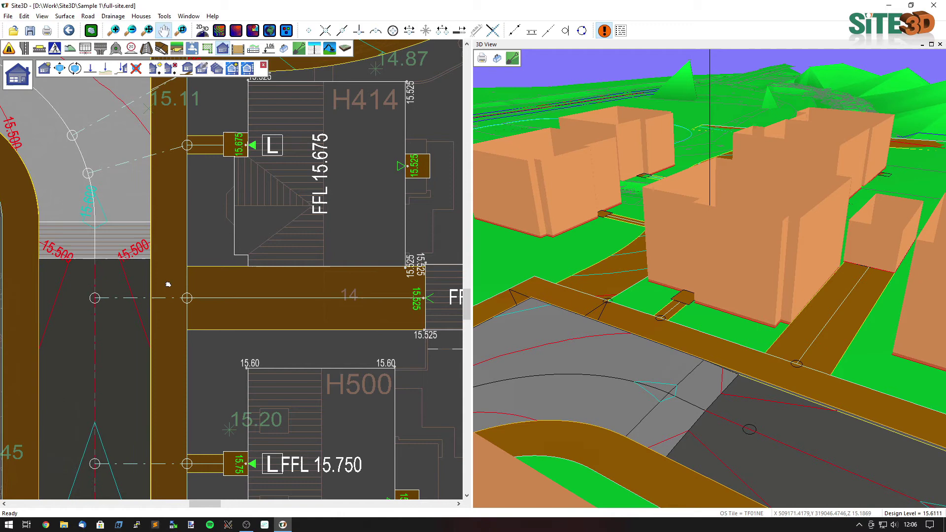
{"action": "scroll", "coordinate": [213, 288], "scroll_direction": "up", "scroll_amount": 2}
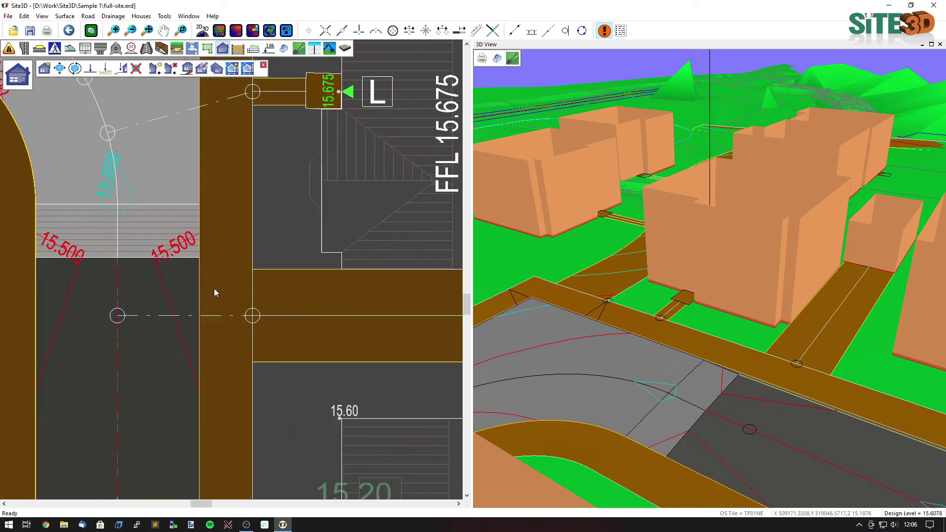
{"action": "left_click", "coordinate": [177, 51]}
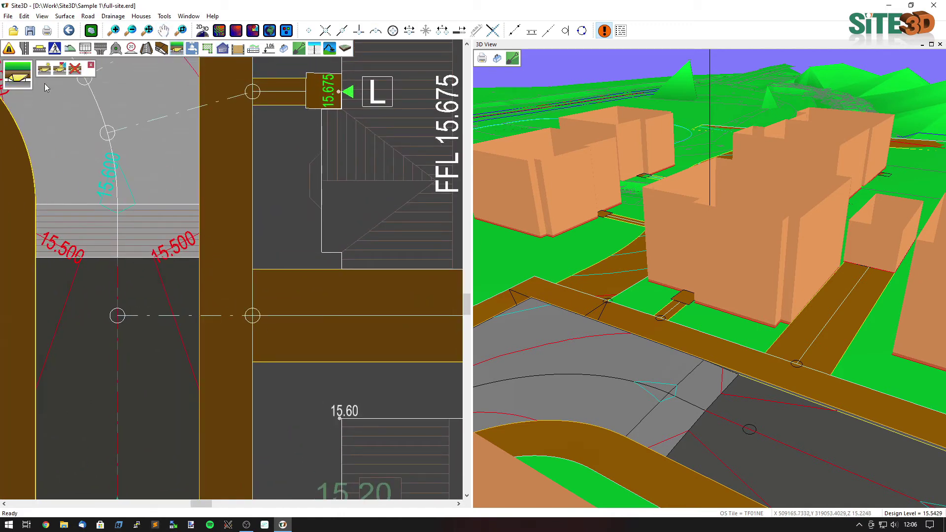
{"action": "left_click", "coordinate": [46, 72]}
{"action": "left_click", "coordinate": [309, 32]}
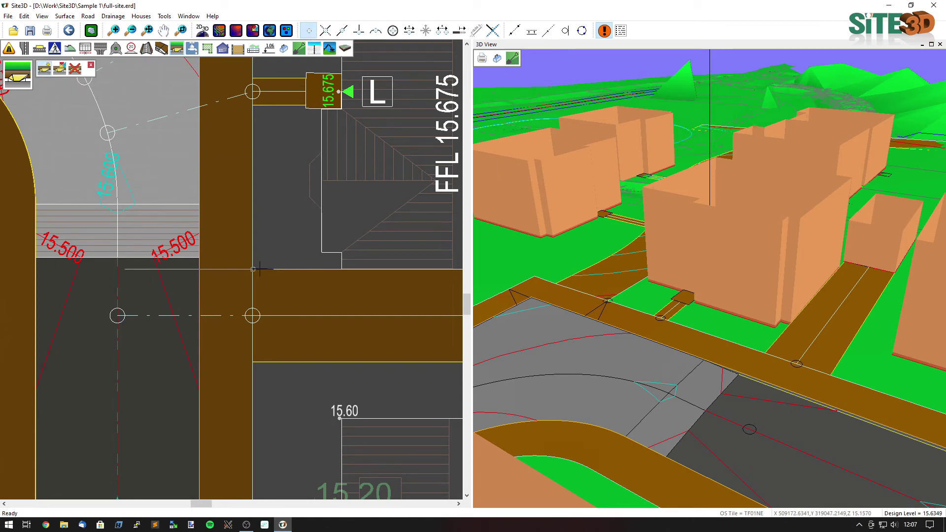
{"action": "left_click", "coordinate": [252, 361]}
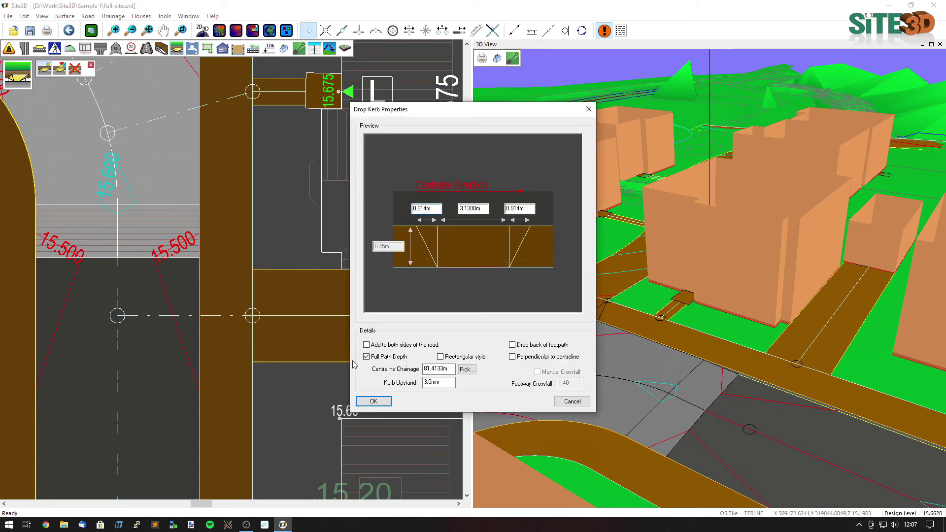
{"action": "double_click", "coordinate": [444, 383]}
{"action": "type", "text": "25"}
{"action": "left_click", "coordinate": [374, 402]}
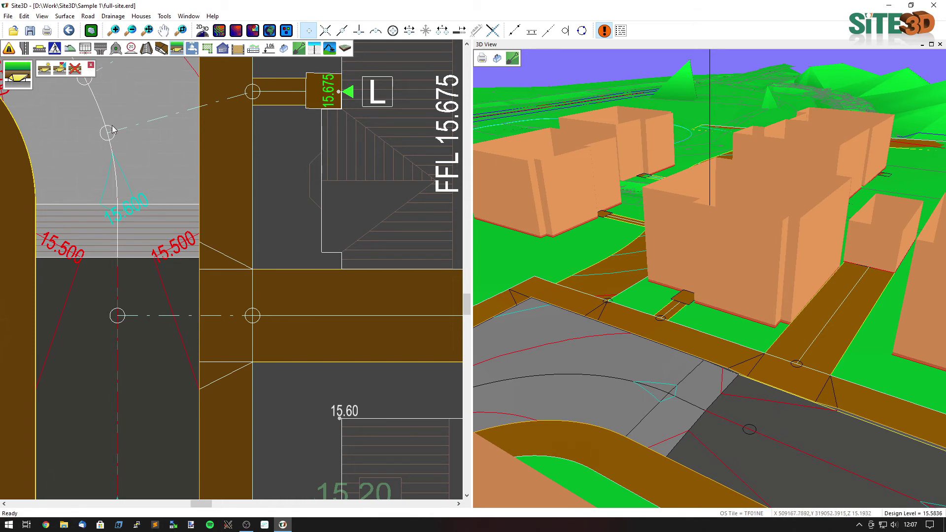
{"action": "left_click", "coordinate": [91, 65]}
Centre plot 06 beside house H414 and select the Small Garage house definition for placement
{"action": "scroll", "coordinate": [285, 284], "scroll_direction": "down", "scroll_amount": 2}
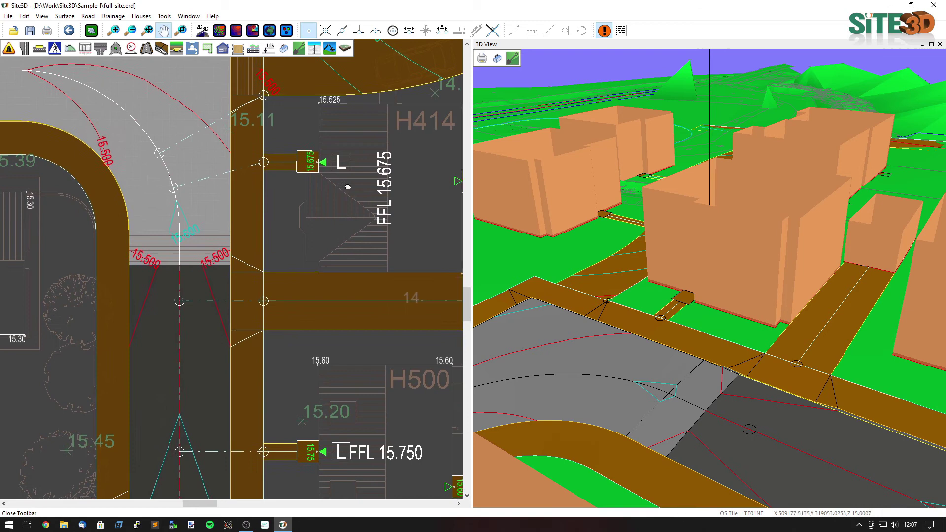
{"action": "middle_click_drag", "start_coordinate": [348, 187], "coordinate": [299, 321]}
{"action": "left_click_drag", "start_coordinate": [629, 274], "coordinate": [701, 245]}
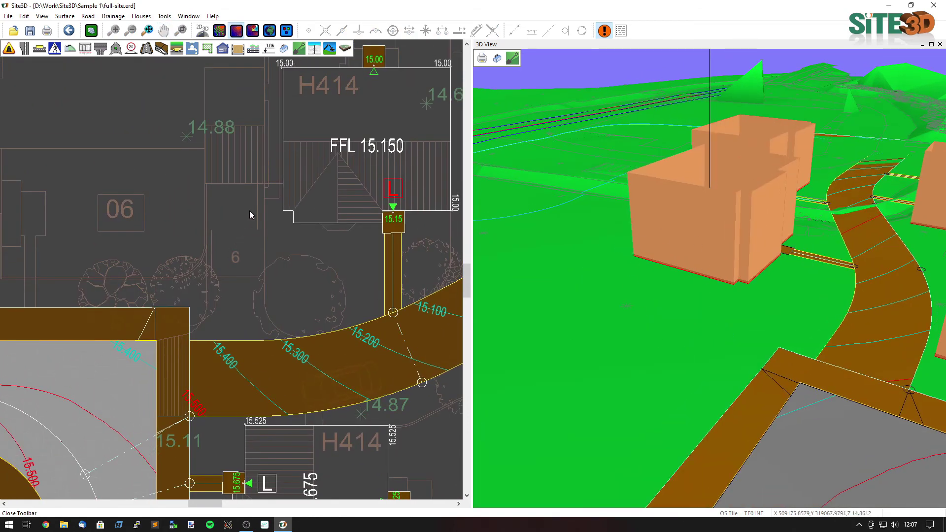
{"action": "middle_click_drag", "start_coordinate": [249, 211], "coordinate": [257, 223]}
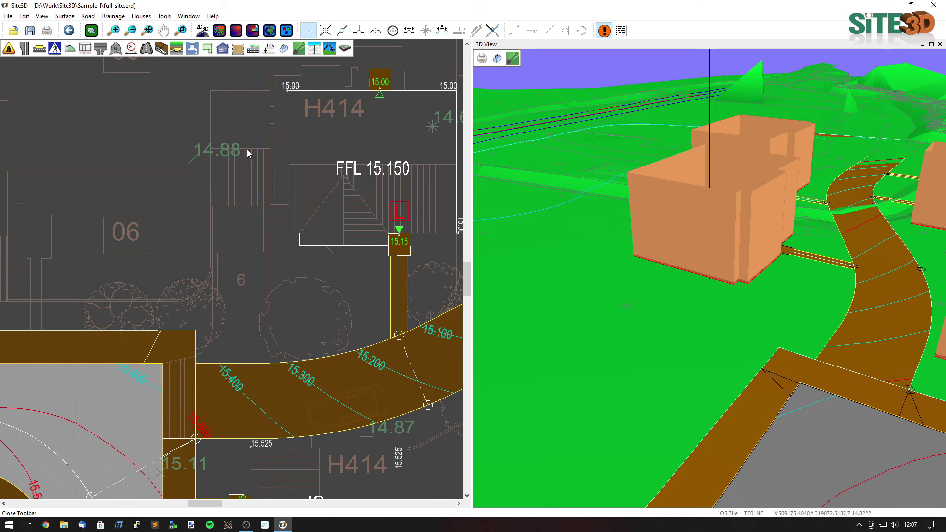
{"action": "left_click", "coordinate": [222, 50]}
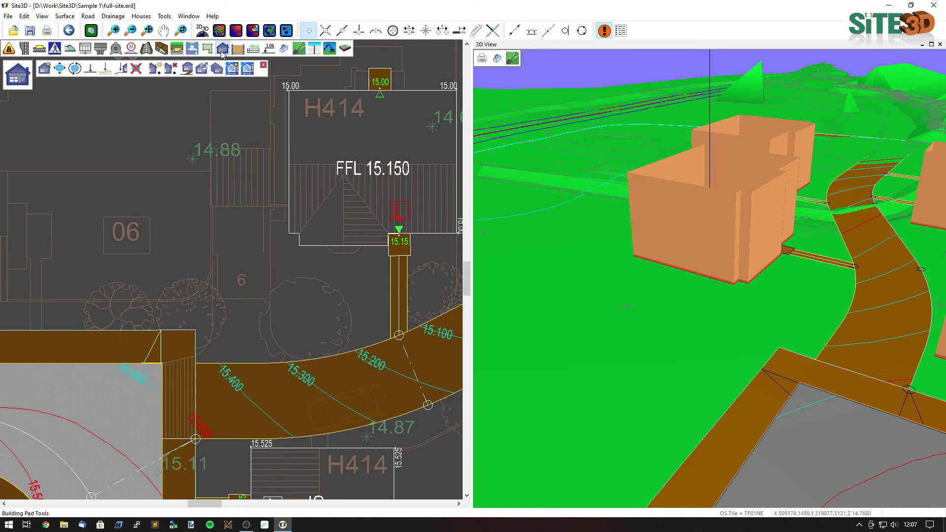
{"action": "left_click", "coordinate": [44, 72]}
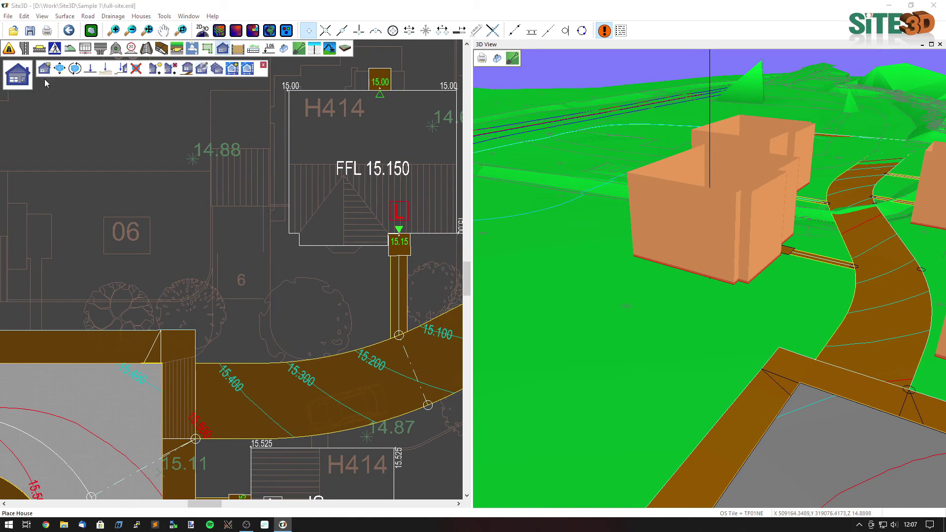
{"action": "scroll", "coordinate": [487, 287], "scroll_direction": "down", "scroll_amount": 3}
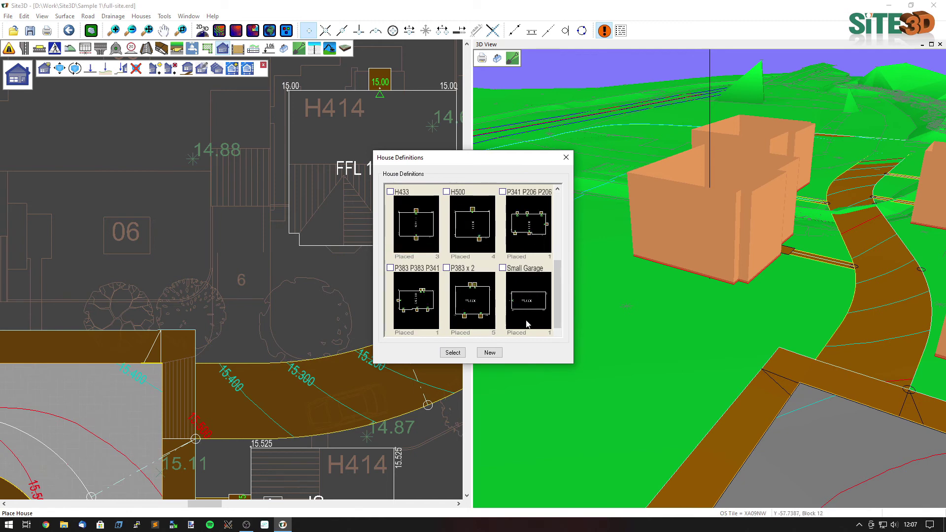
{"action": "left_click", "coordinate": [523, 288]}
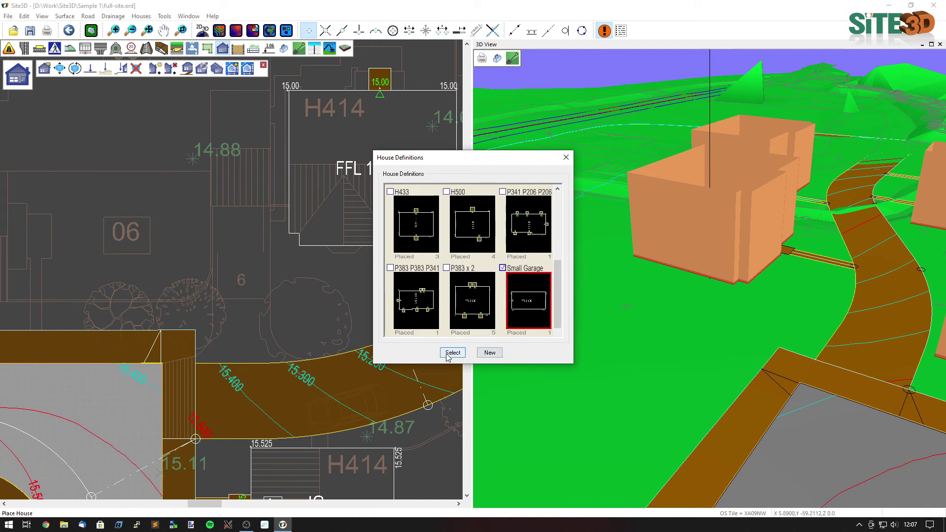
{"action": "left_click", "coordinate": [462, 355]}
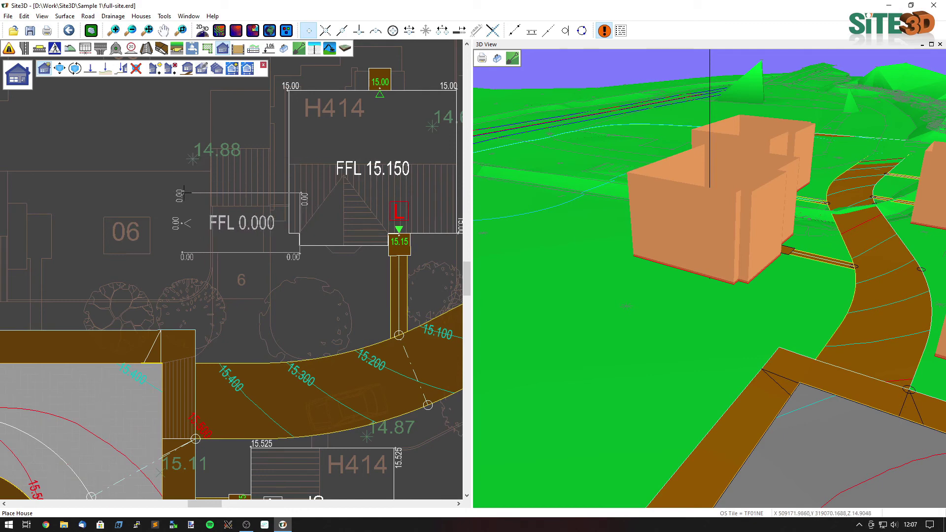
Restart placement and drop the Small Garage just left of H414 on plot 06
{"action": "right_click", "coordinate": [192, 193]}
{"action": "left_click", "coordinate": [114, 274]}
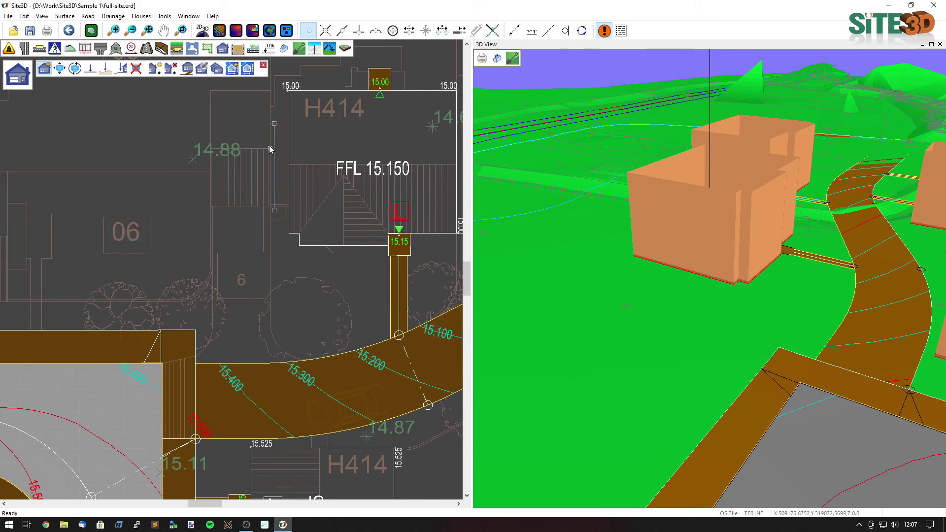
{"action": "key", "text": "Return"}
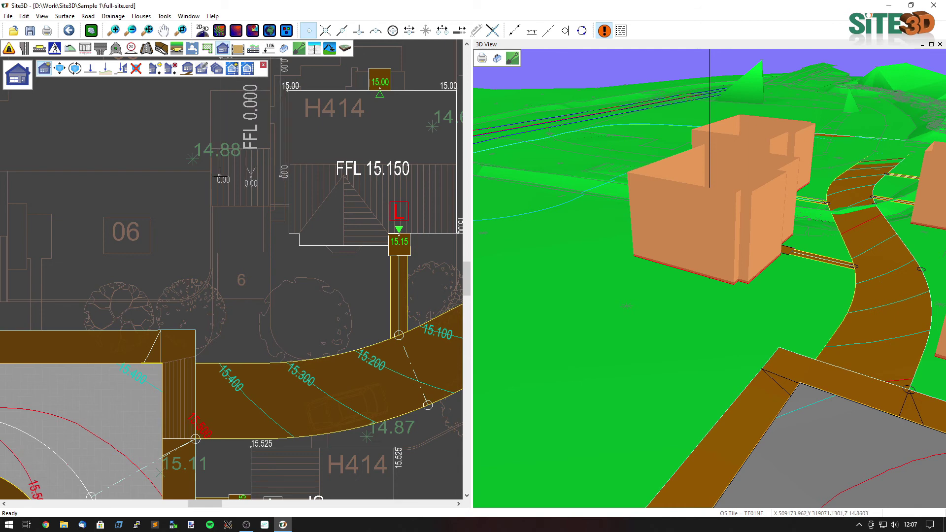
{"action": "left_click", "coordinate": [210, 206]}
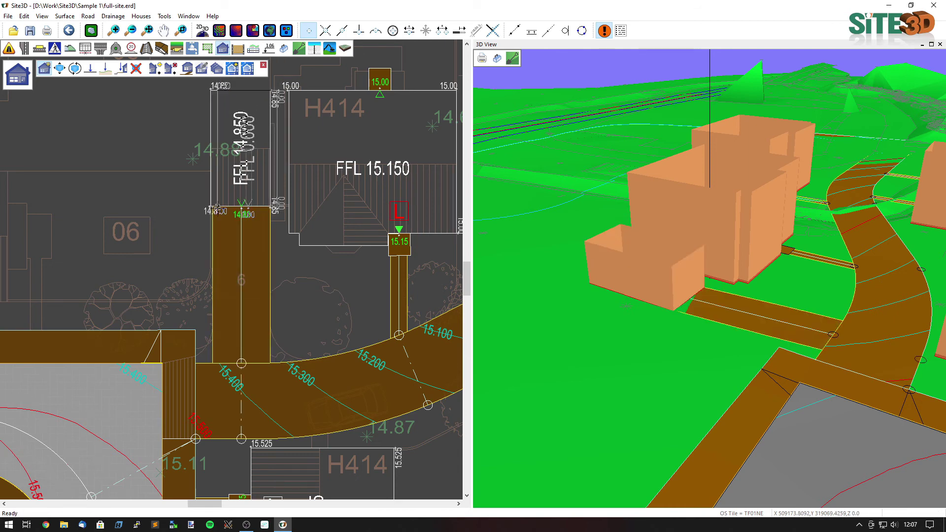
{"action": "right_click", "coordinate": [219, 204]}
{"action": "left_click", "coordinate": [217, 285]}
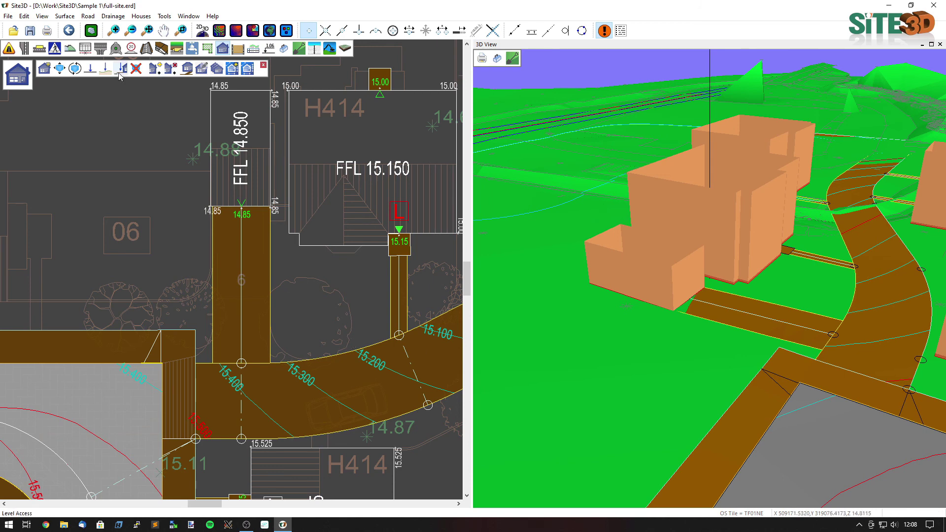
Level the plot 06 garage to FFL 15.000 using Level House
{"action": "left_click", "coordinate": [90, 68]}
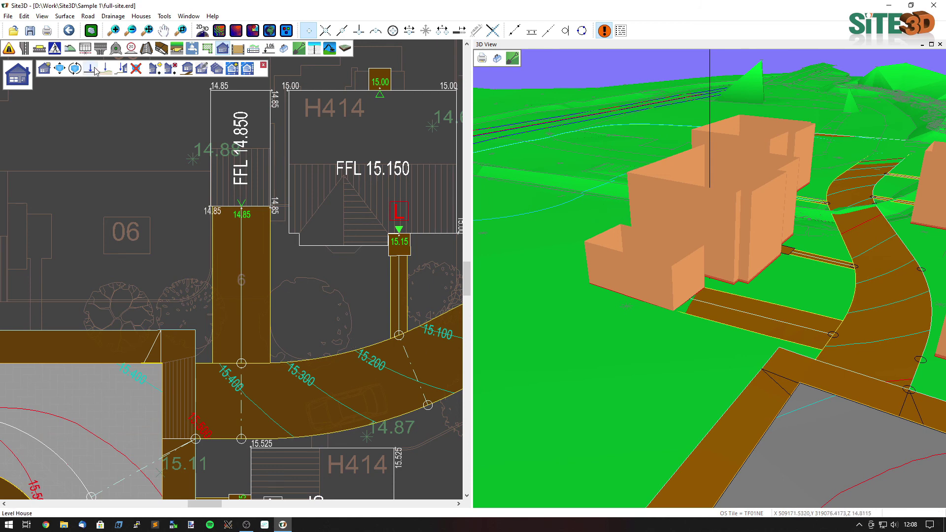
{"action": "left_click", "coordinate": [243, 164]}
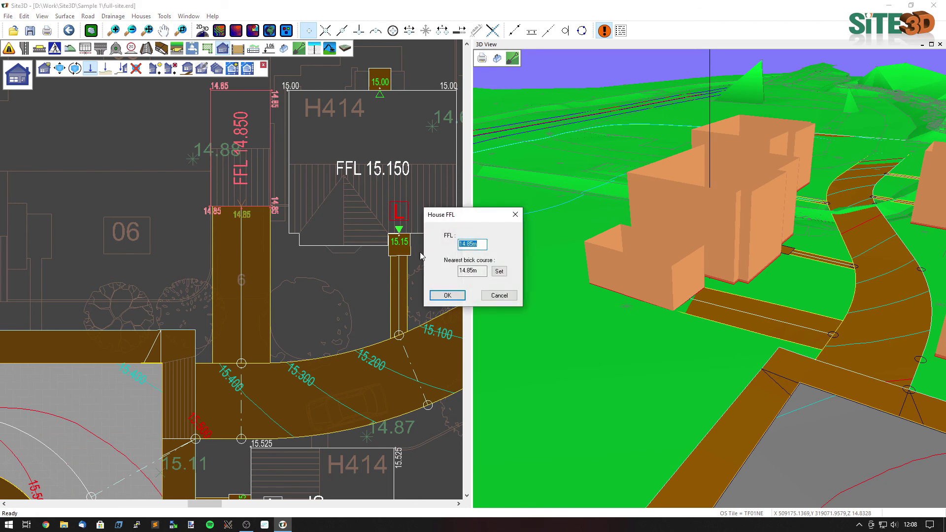
{"action": "type", "text": "15"}
{"action": "left_click", "coordinate": [449, 295]}
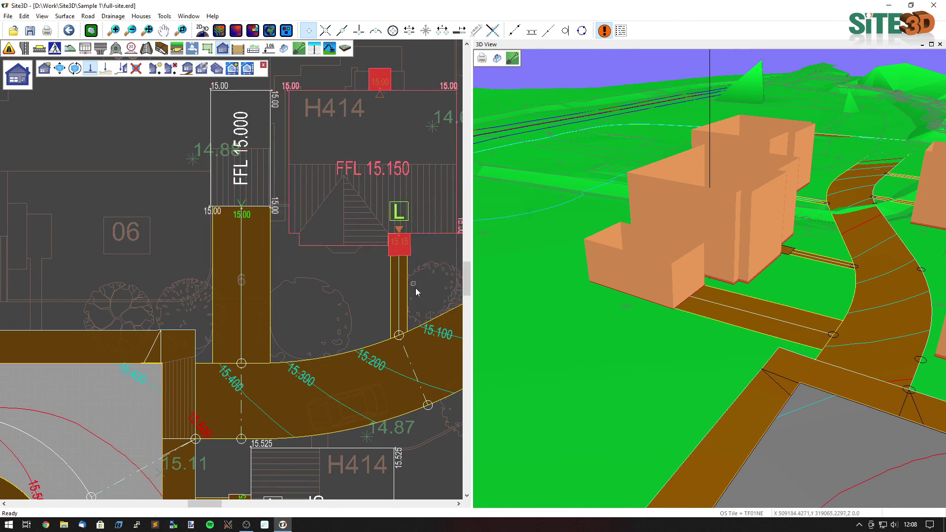
{"action": "right_click", "coordinate": [312, 277]}
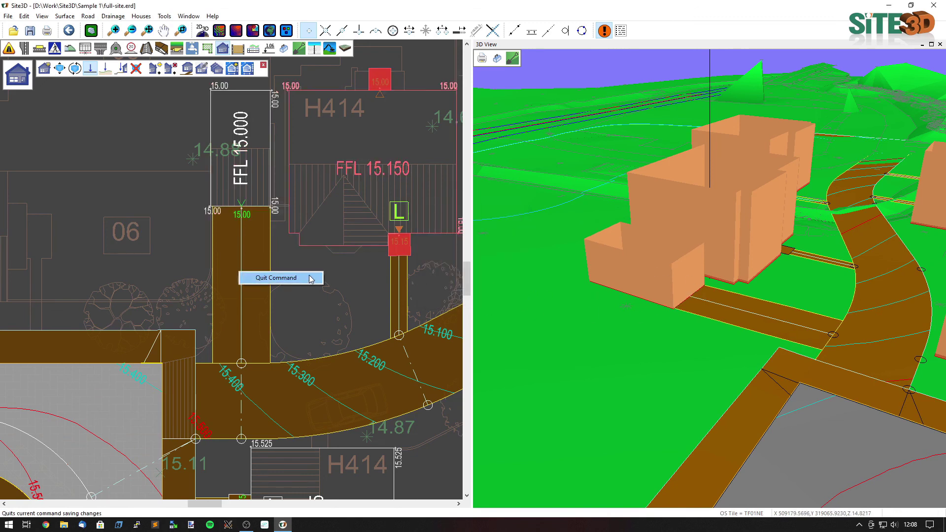
{"action": "left_click", "coordinate": [312, 277]}
{"action": "middle_click_drag", "start_coordinate": [344, 296], "coordinate": [330, 289]}
{"action": "scroll", "coordinate": [330, 288], "scroll_direction": "down", "scroll_amount": 5}
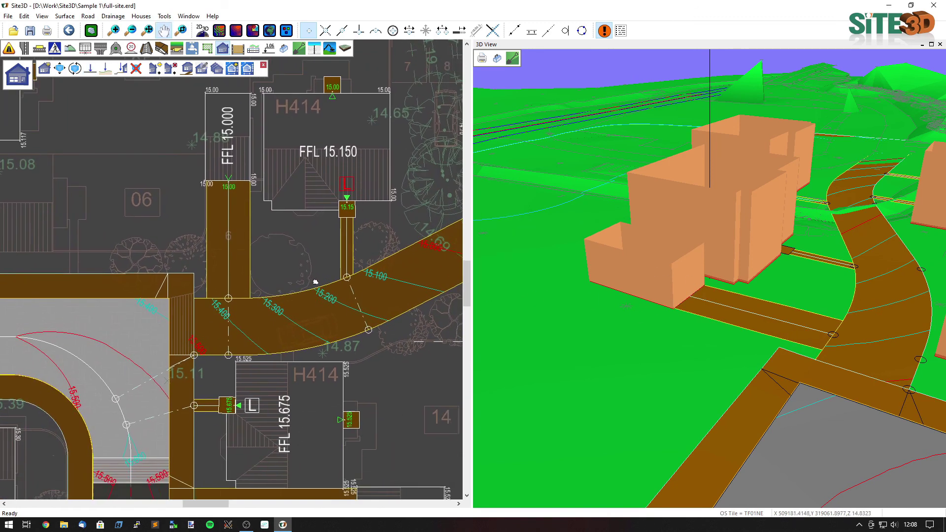